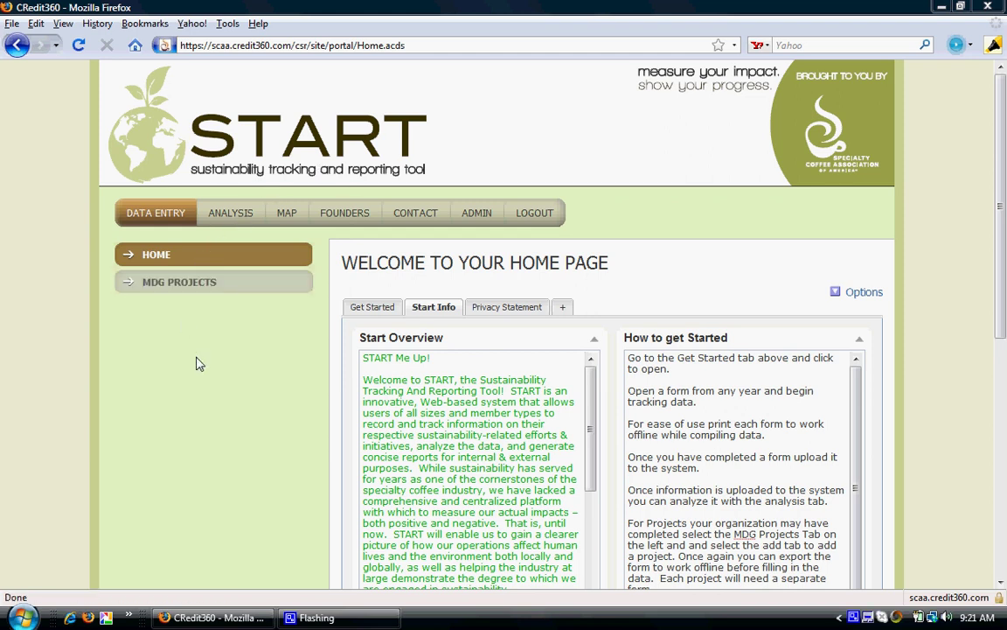
# - Show the Millennium Development Goals Projects grid with its three existing projects
pyautogui.click(165, 287)
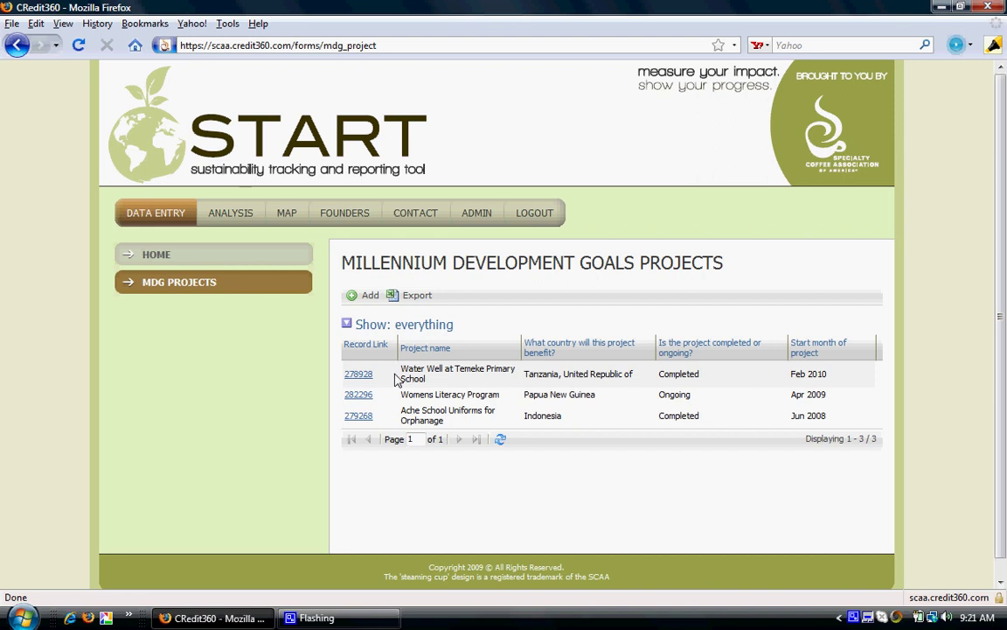
# - Review a blank new MDG project form and its completed/ongoing dropdown, then return Home
pyautogui.click(355, 299)
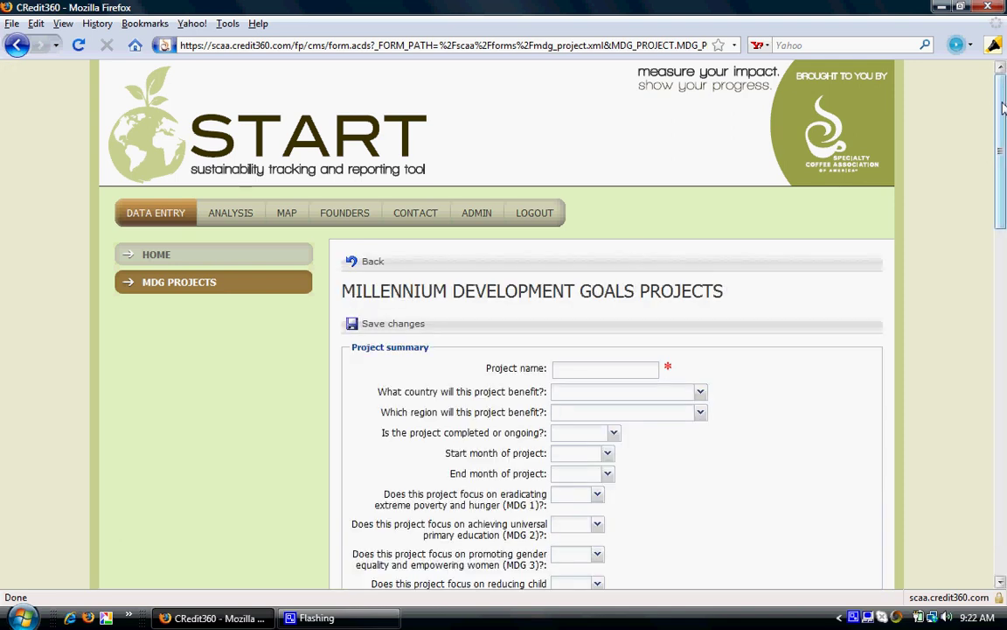
pyautogui.moveTo(1003, 109); pyautogui.dragTo(1003, 147)
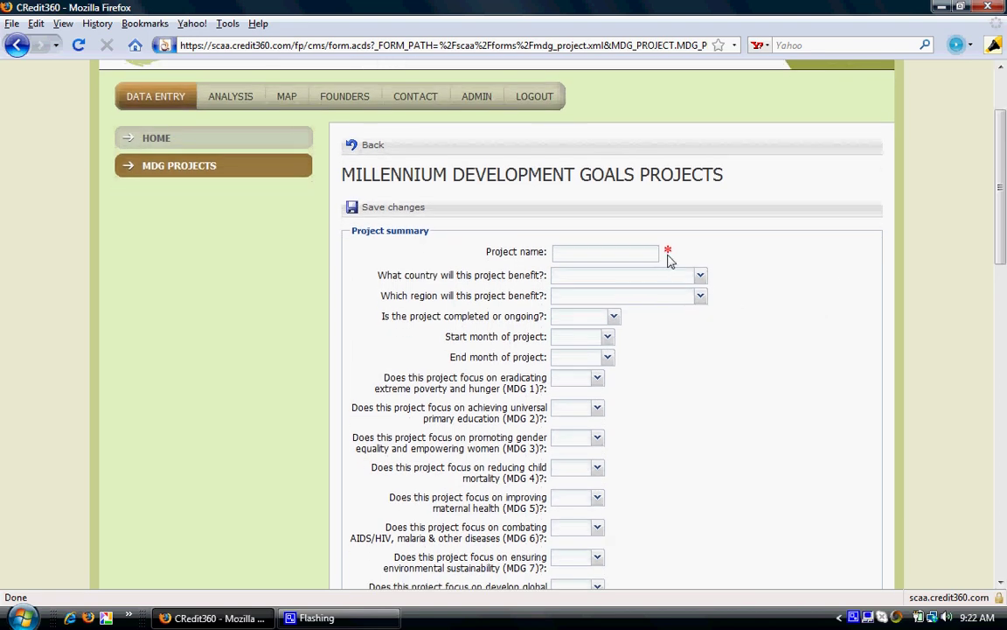
pyautogui.moveTo(669, 255)
pyautogui.click(578, 318)
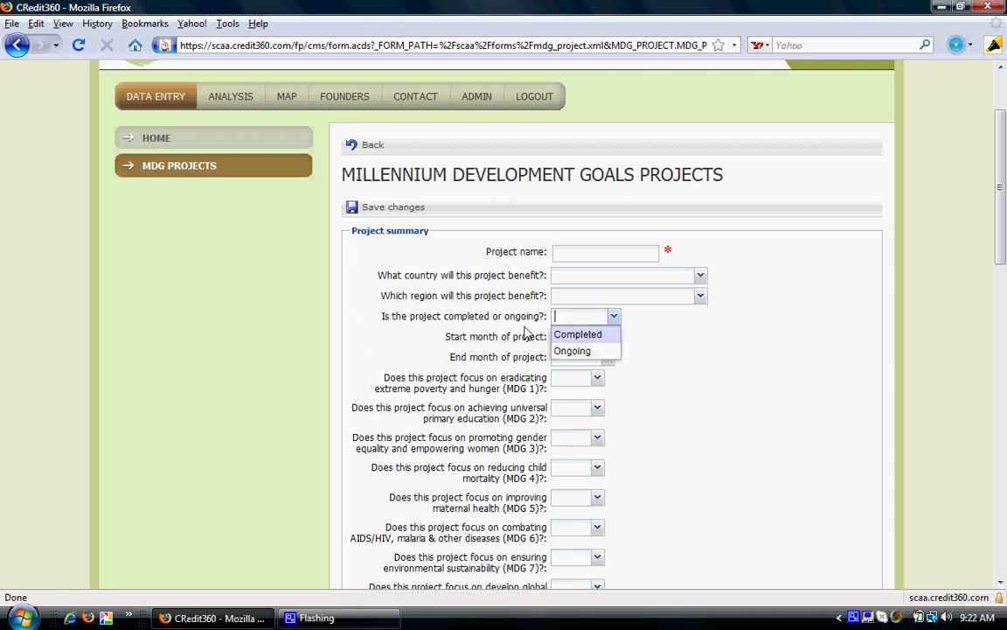
pyautogui.click(662, 355)
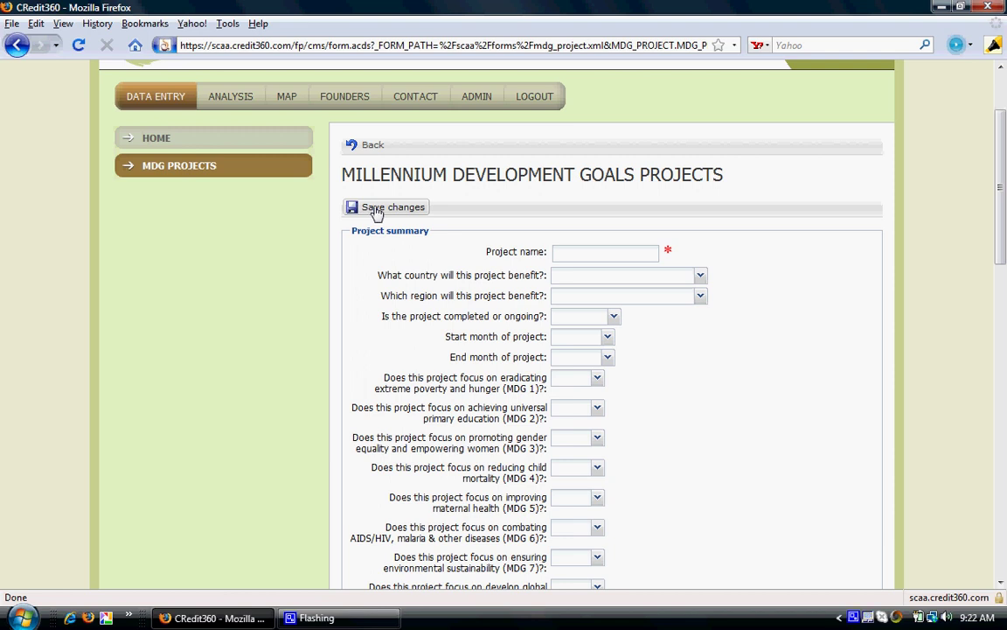
pyautogui.click(234, 147)
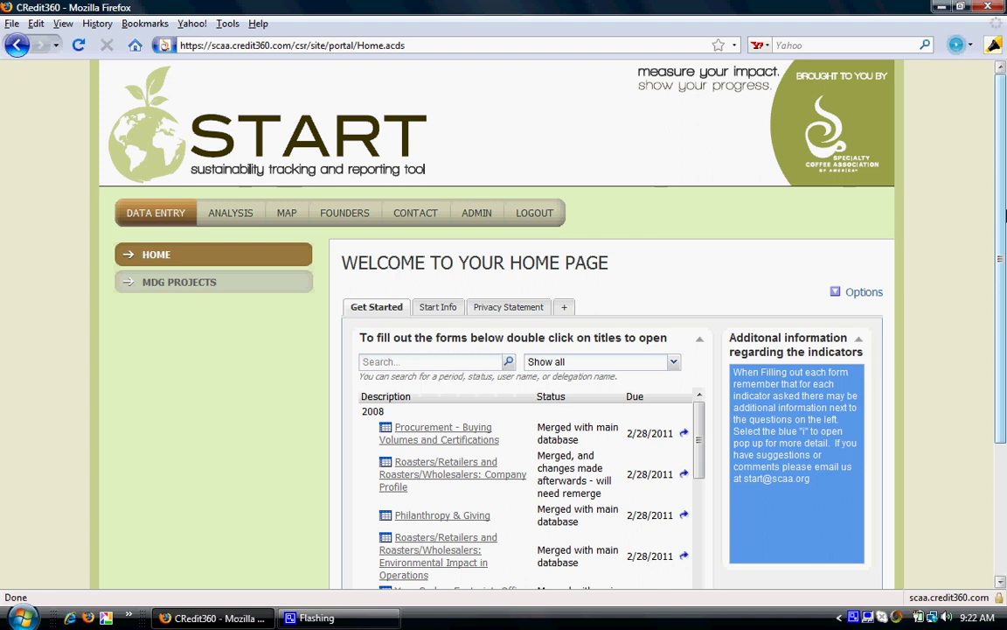
pyautogui.scroll(-3, 944, 308)
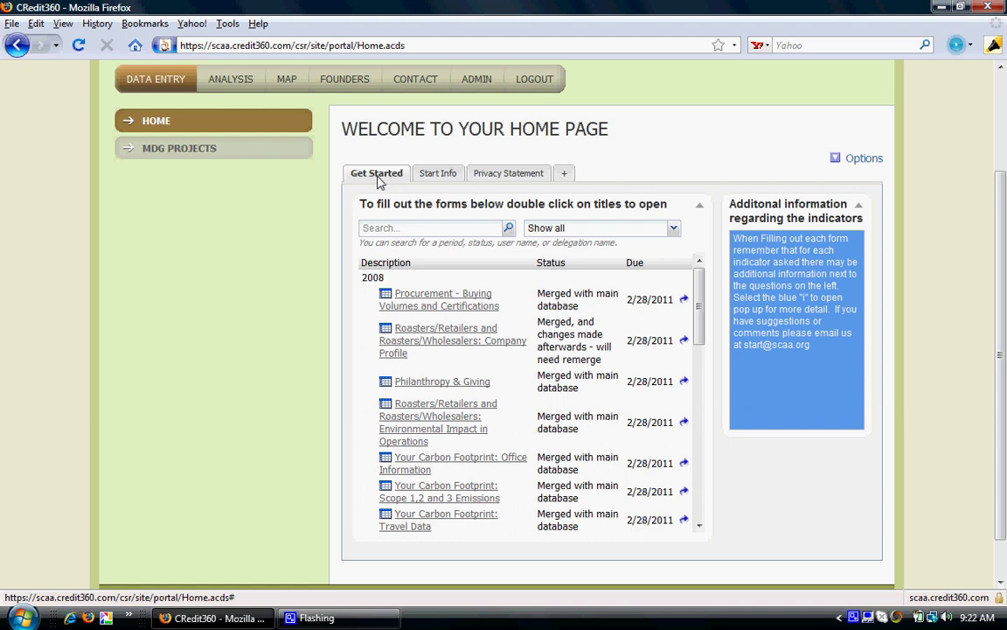
pyautogui.moveTo(362, 277); pyautogui.dragTo(390, 282)
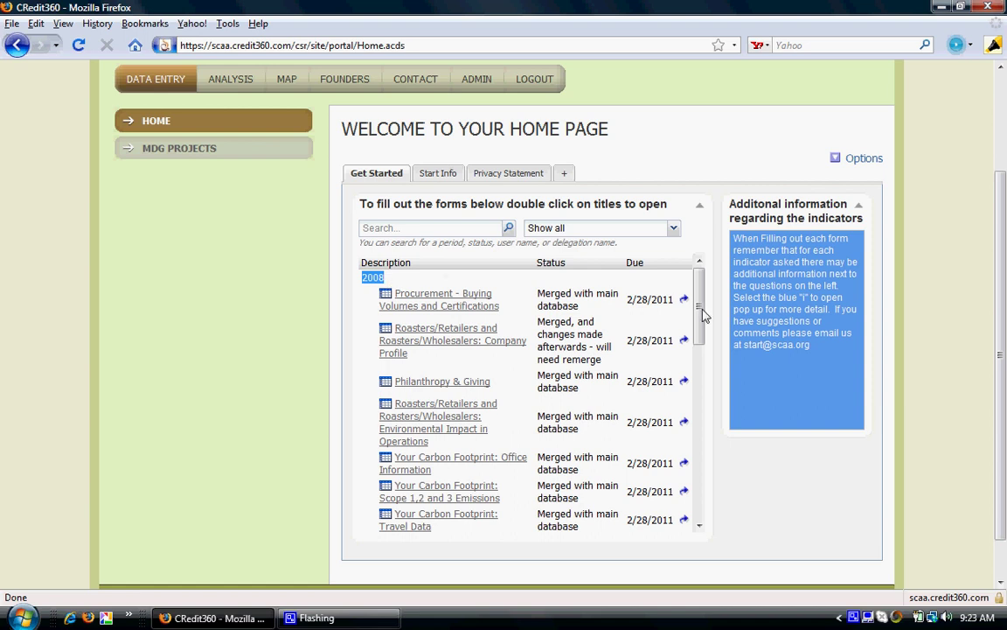
pyautogui.moveTo(702, 312); pyautogui.dragTo(706, 382)
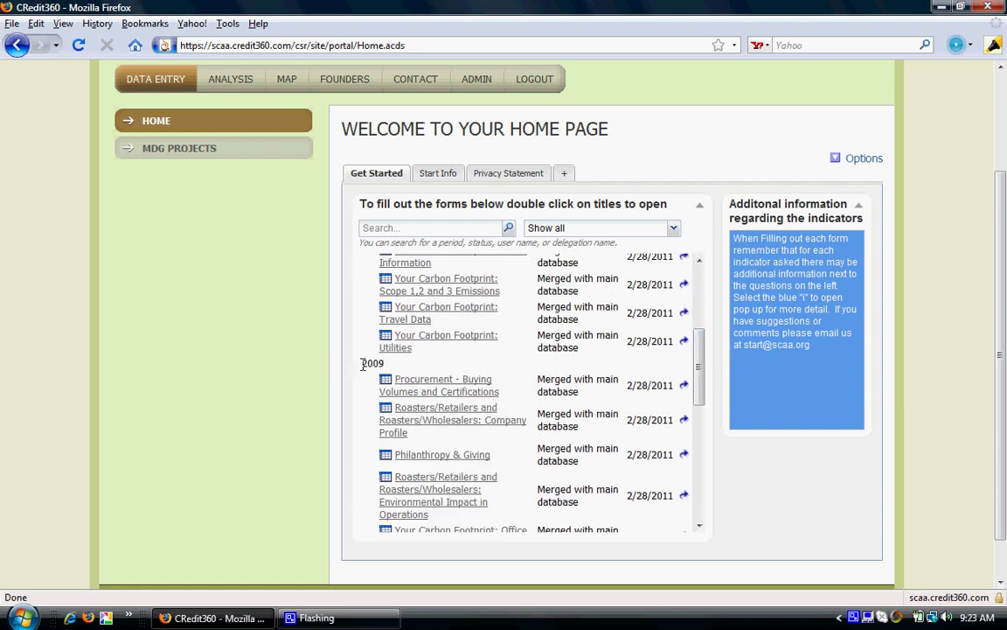
pyautogui.moveTo(358, 364); pyautogui.dragTo(391, 371)
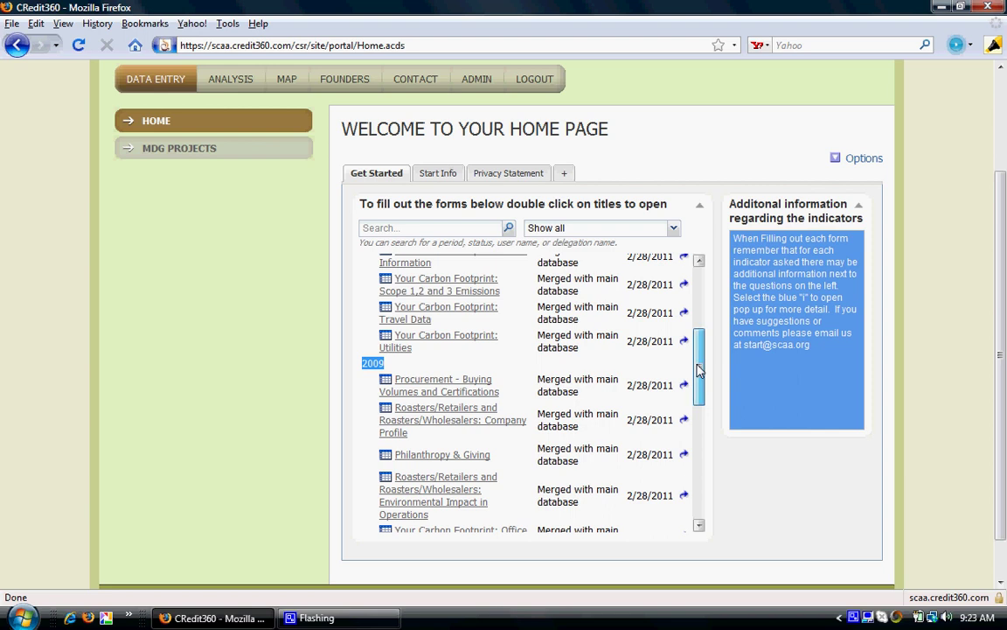
pyautogui.scroll(2, 702, 351)
pyautogui.scroll(4, 701, 337)
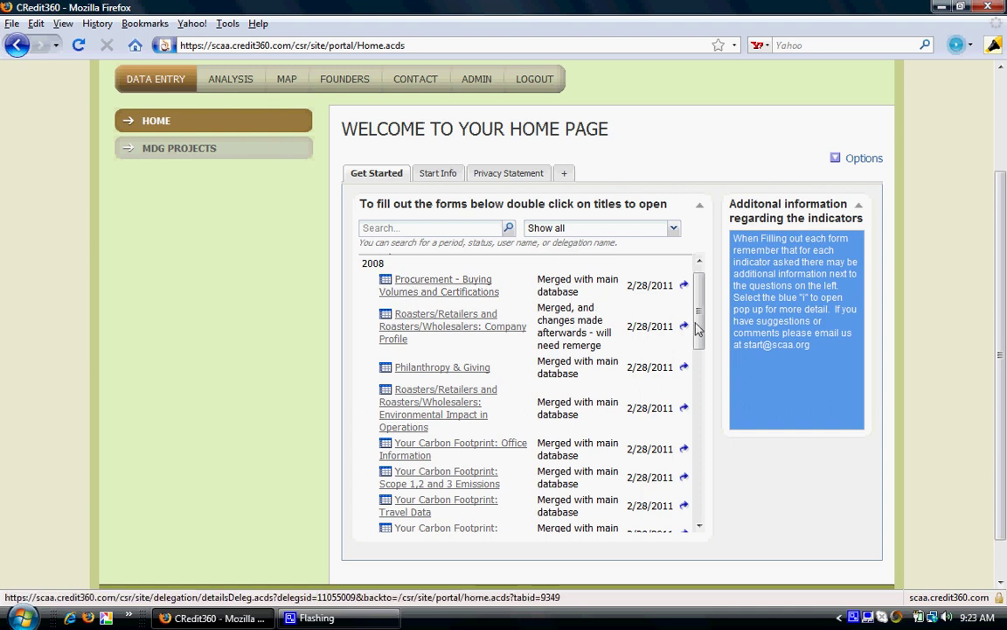
pyautogui.scroll(1, 700, 314)
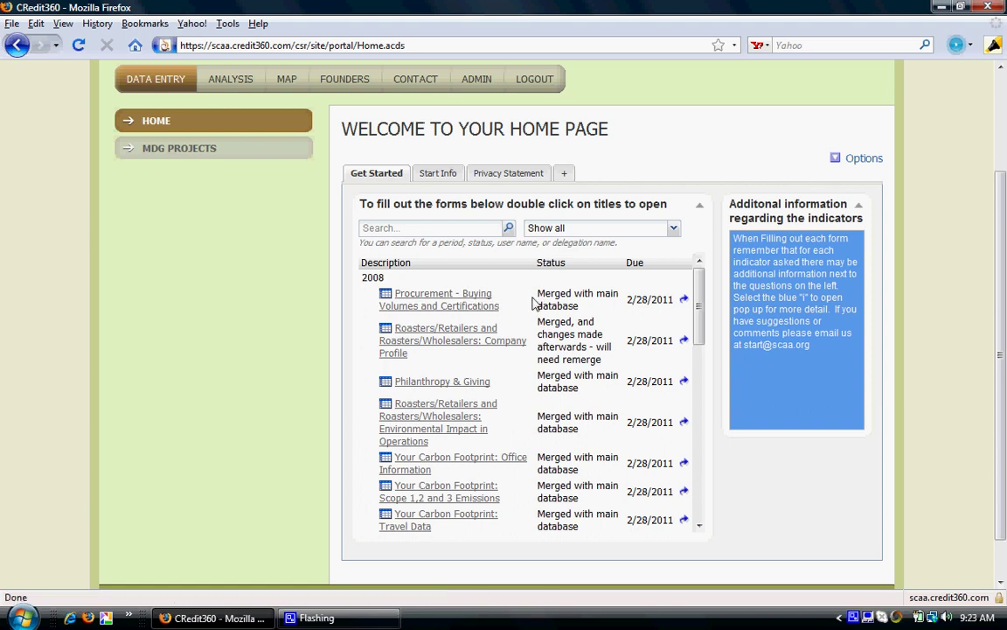
pyautogui.moveTo(538, 297); pyautogui.dragTo(579, 306)
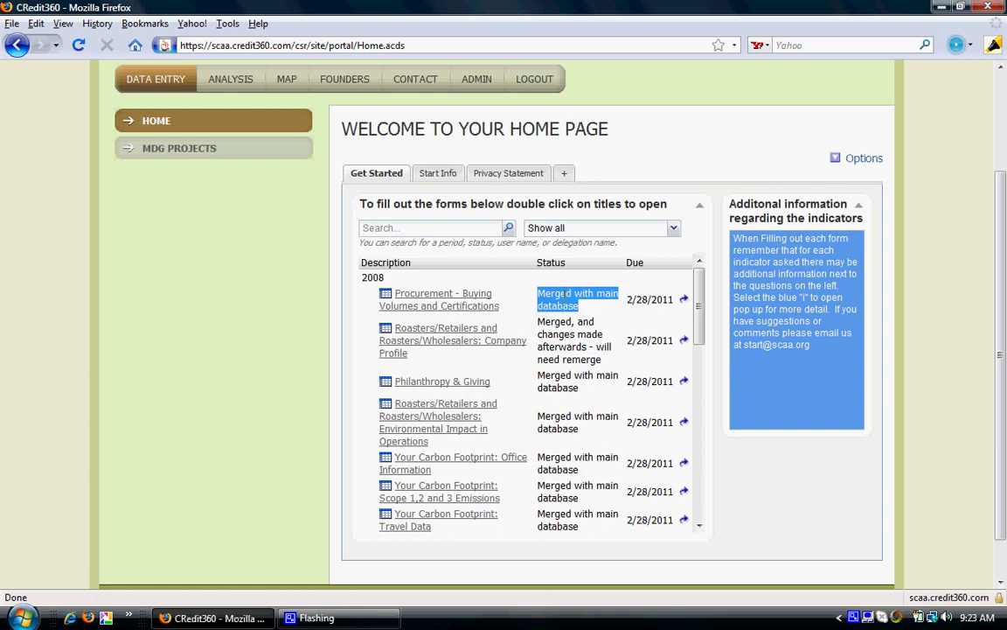
pyautogui.click(582, 316)
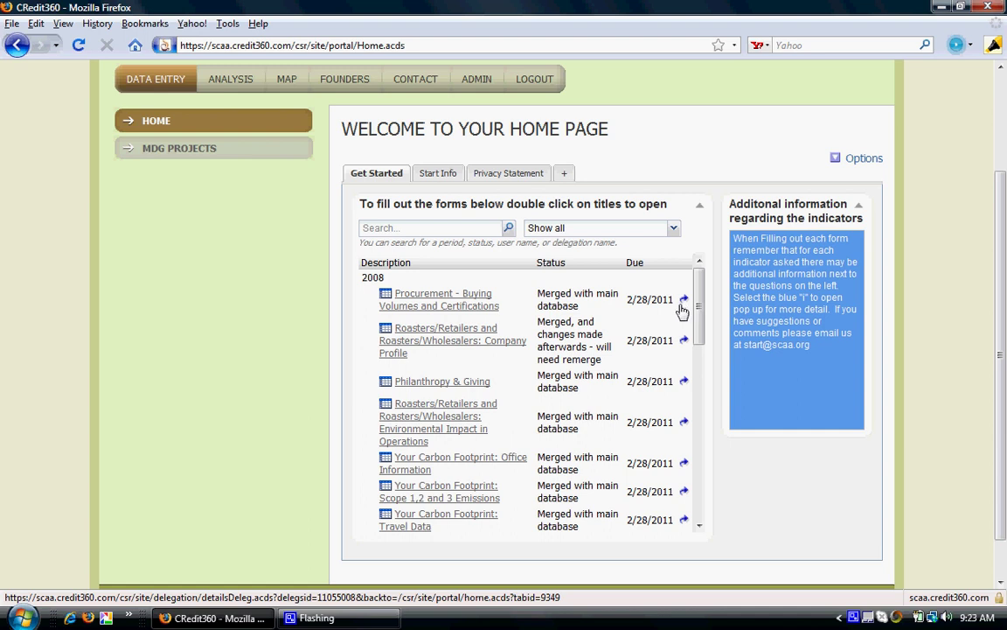
pyautogui.doubleClick(402, 385)
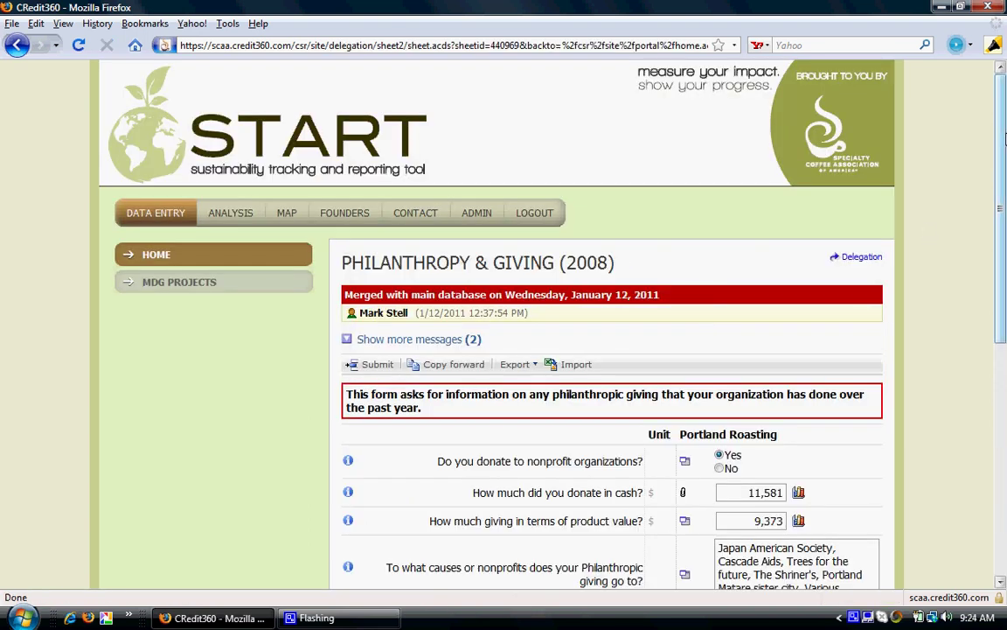
pyautogui.moveTo(1002, 151); pyautogui.dragTo(1001, 163)
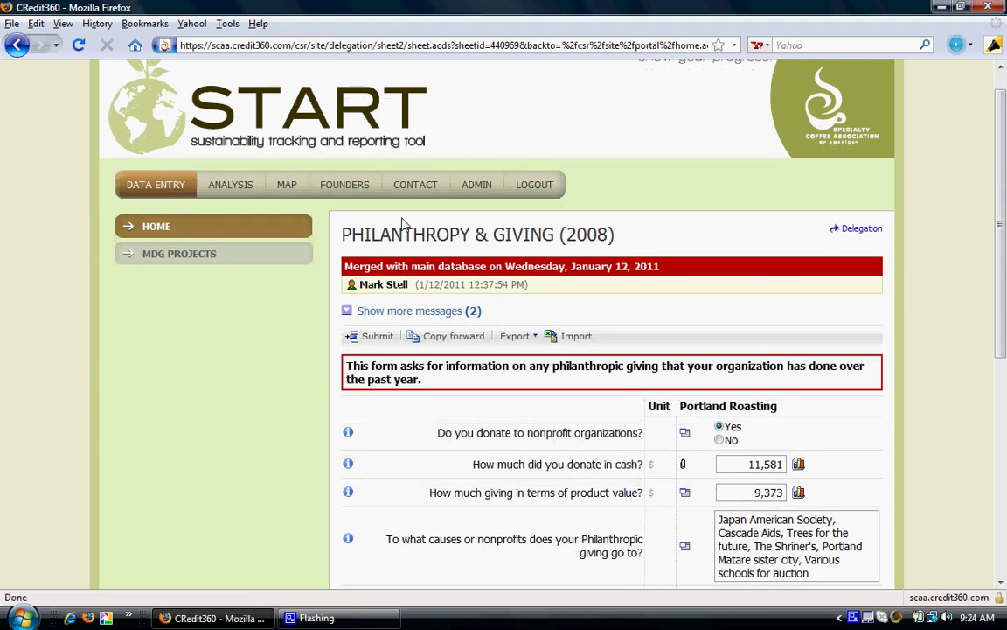
pyautogui.moveTo(343, 235); pyautogui.dragTo(622, 249)
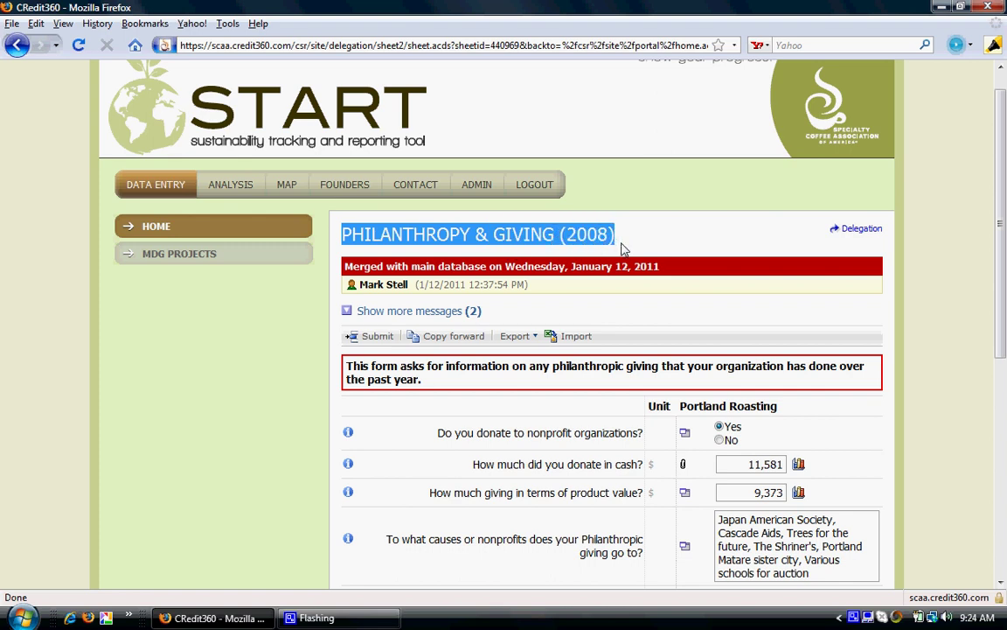
pyautogui.click(624, 249)
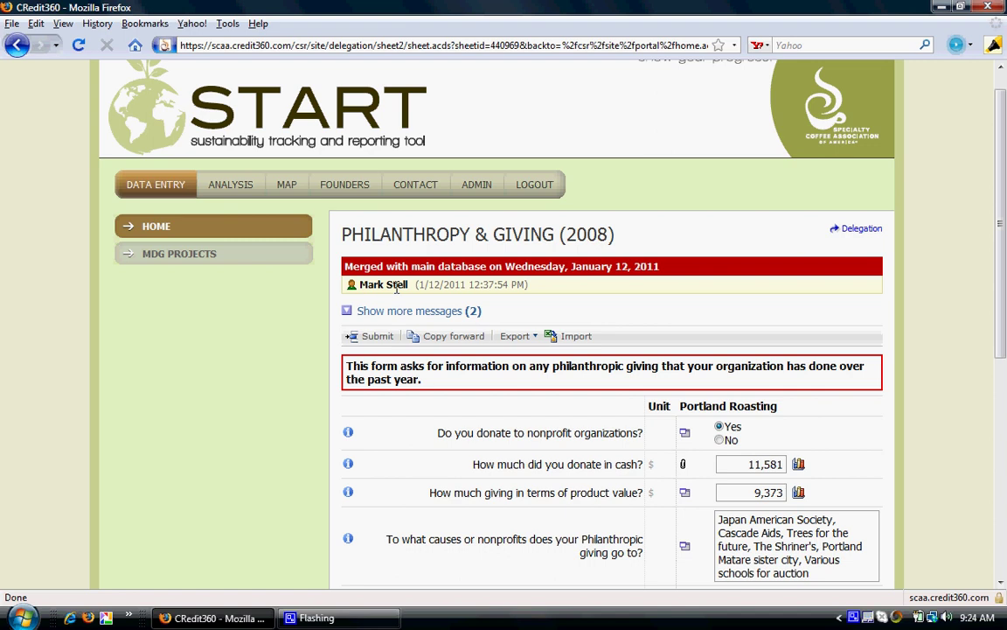
pyautogui.moveTo(1002, 223); pyautogui.dragTo(1004, 334)
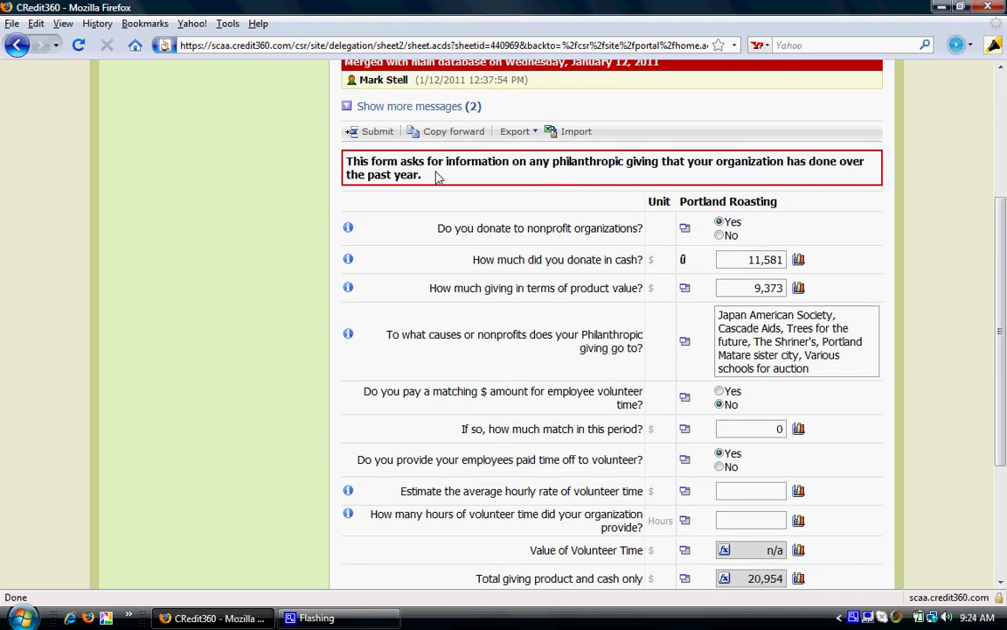
pyautogui.moveTo(437, 176); pyautogui.dragTo(347, 168)
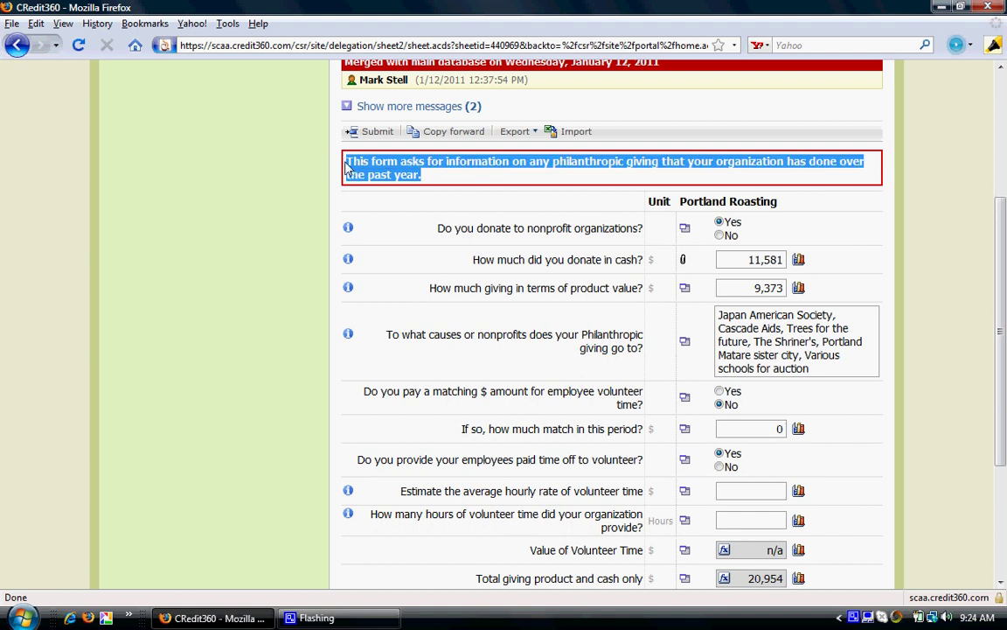
pyautogui.click(424, 181)
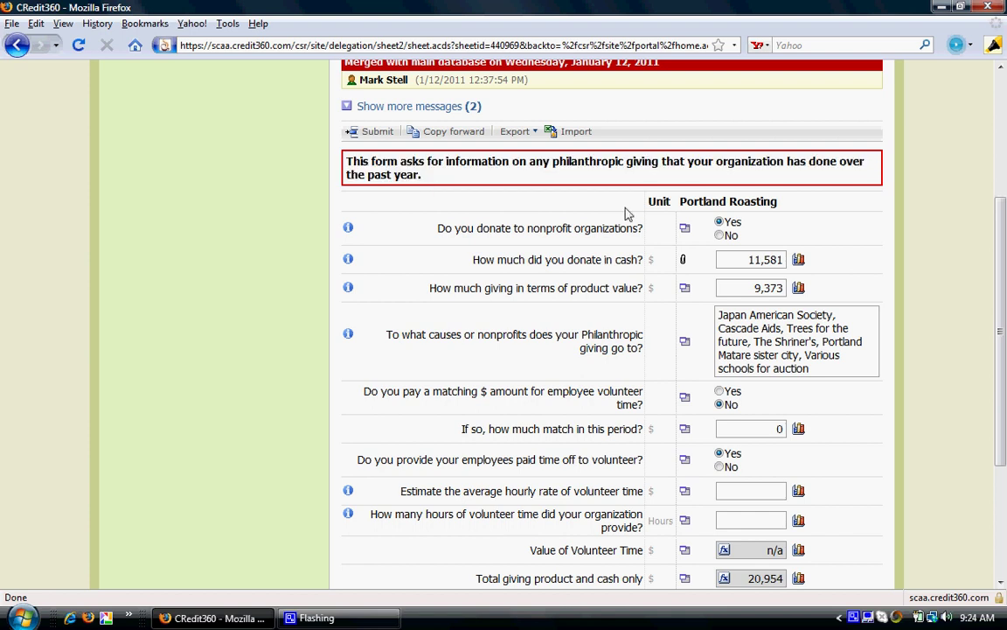
pyautogui.moveTo(648, 202); pyautogui.dragTo(672, 203)
pyautogui.click(652, 259)
pyautogui.doubleClick(651, 260)
pyautogui.doubleClick(658, 522)
pyautogui.moveTo(684, 200); pyautogui.dragTo(784, 205)
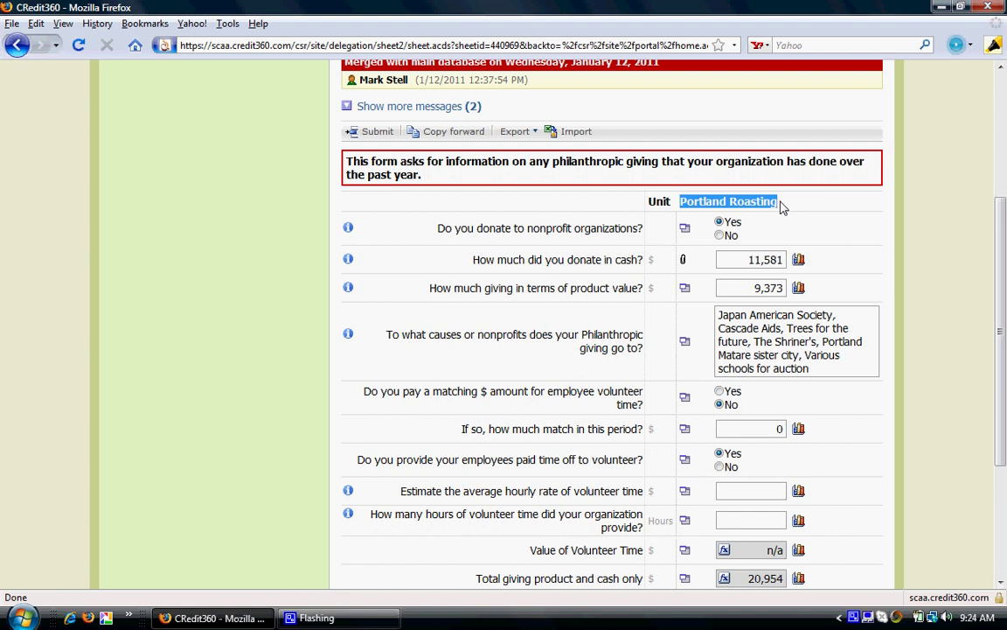
pyautogui.click(477, 229)
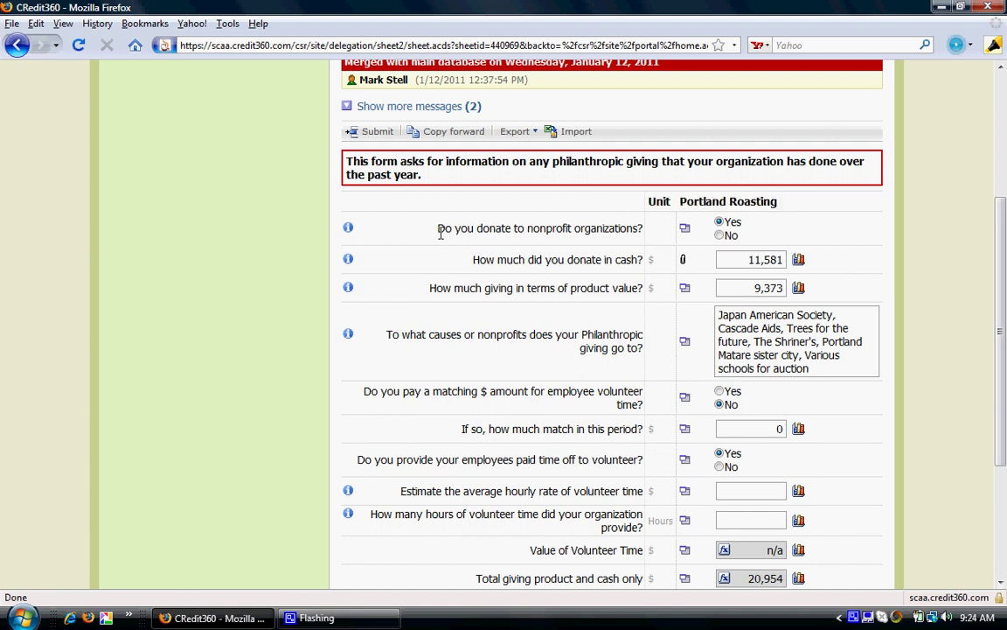
pyautogui.moveTo(495, 230); pyautogui.dragTo(651, 229)
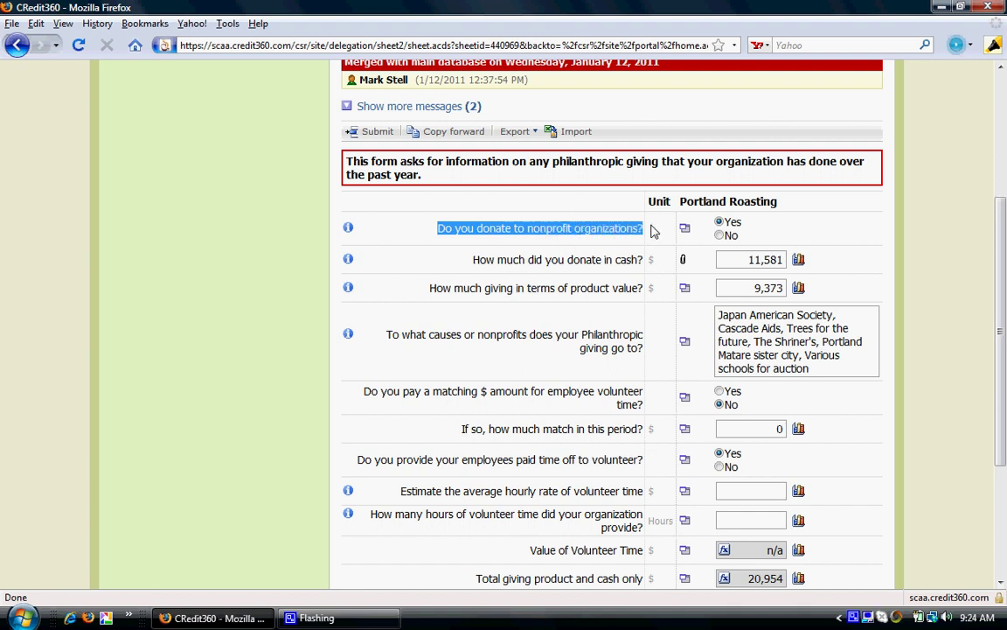
pyautogui.click(551, 238)
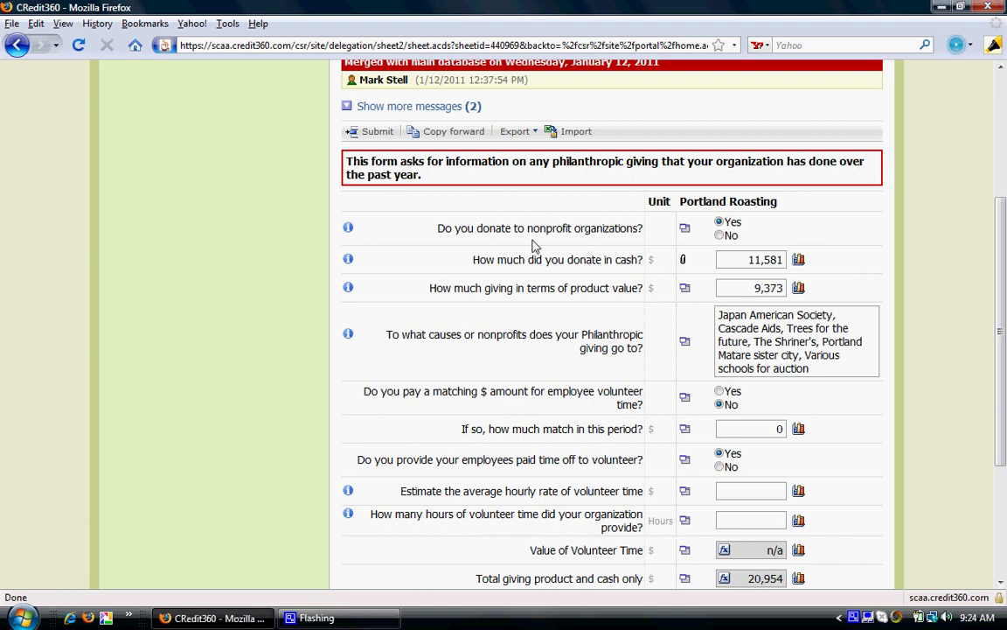
pyautogui.moveTo(349, 230)
pyautogui.moveTo(439, 226); pyautogui.dragTo(648, 233)
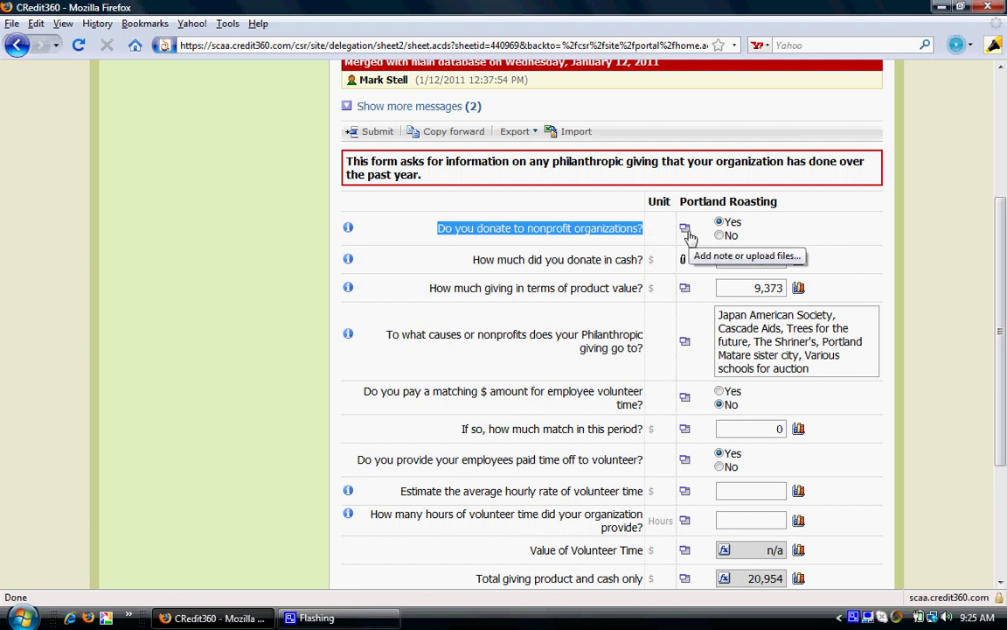
pyautogui.click(687, 231)
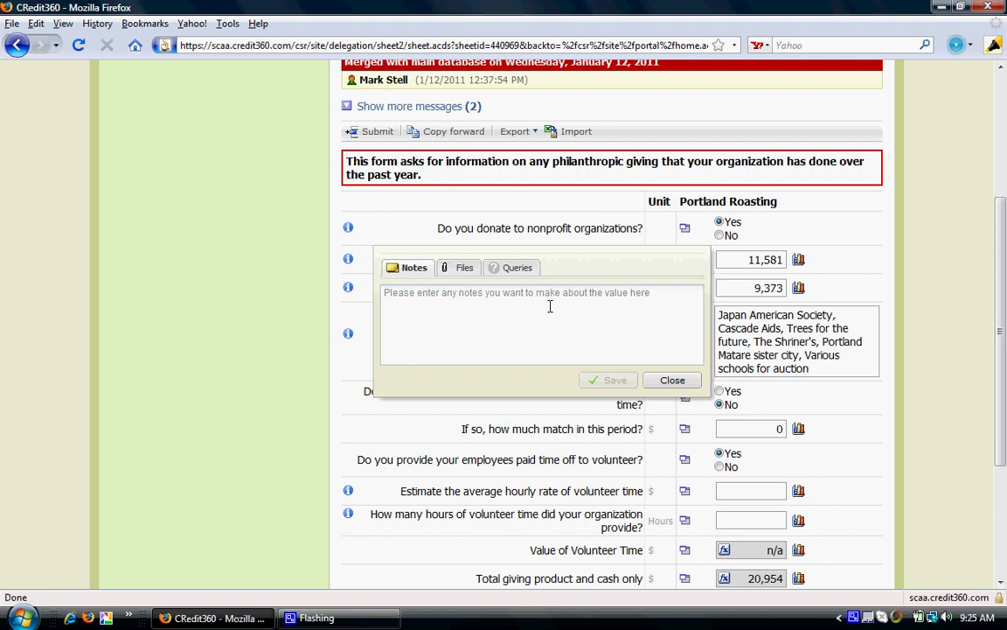
pyautogui.click(464, 268)
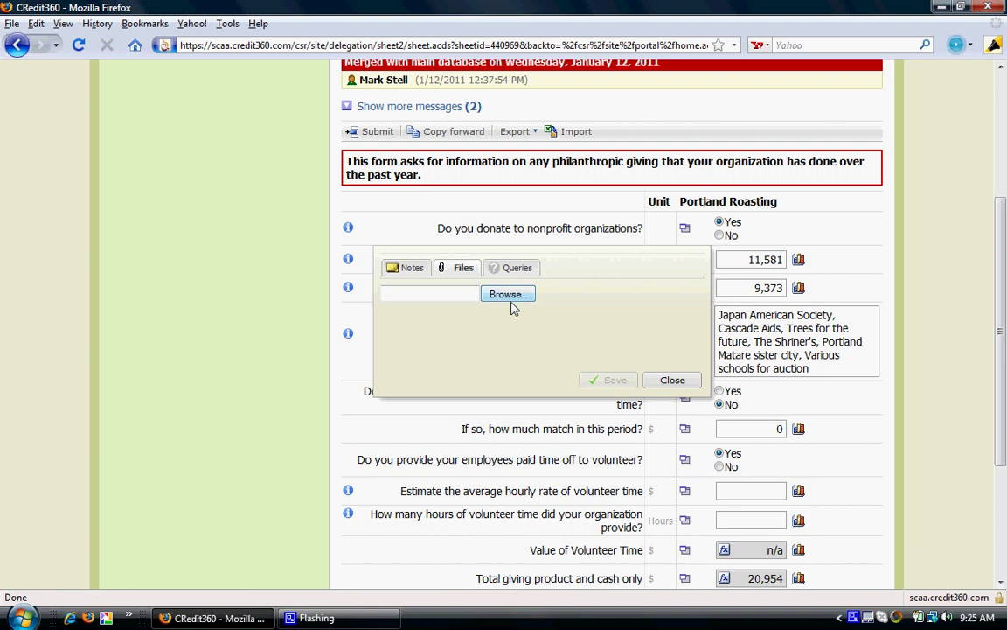
pyautogui.click(686, 383)
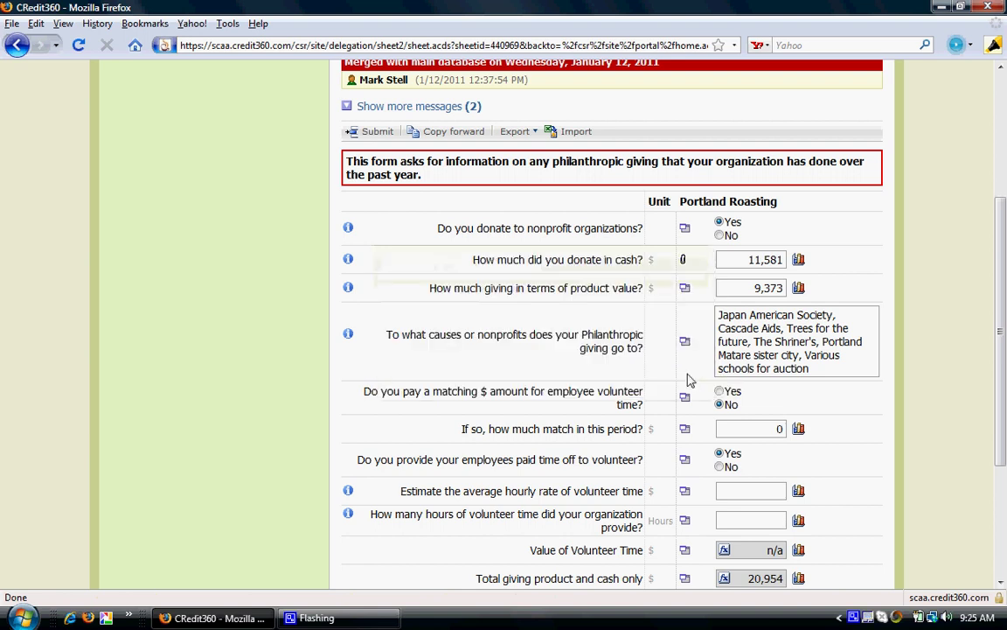
pyautogui.click(799, 261)
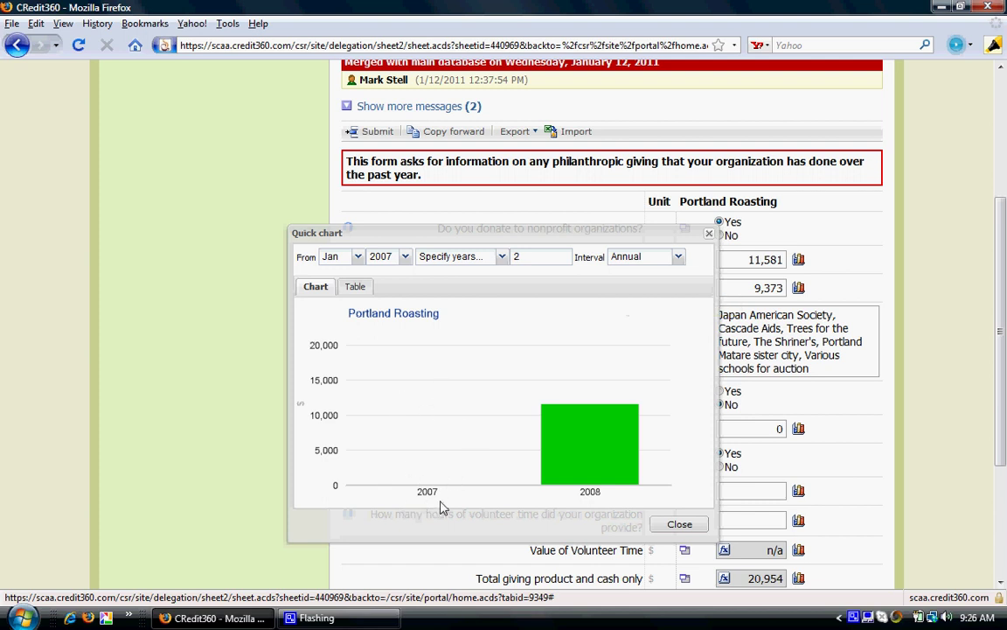
pyautogui.click(711, 235)
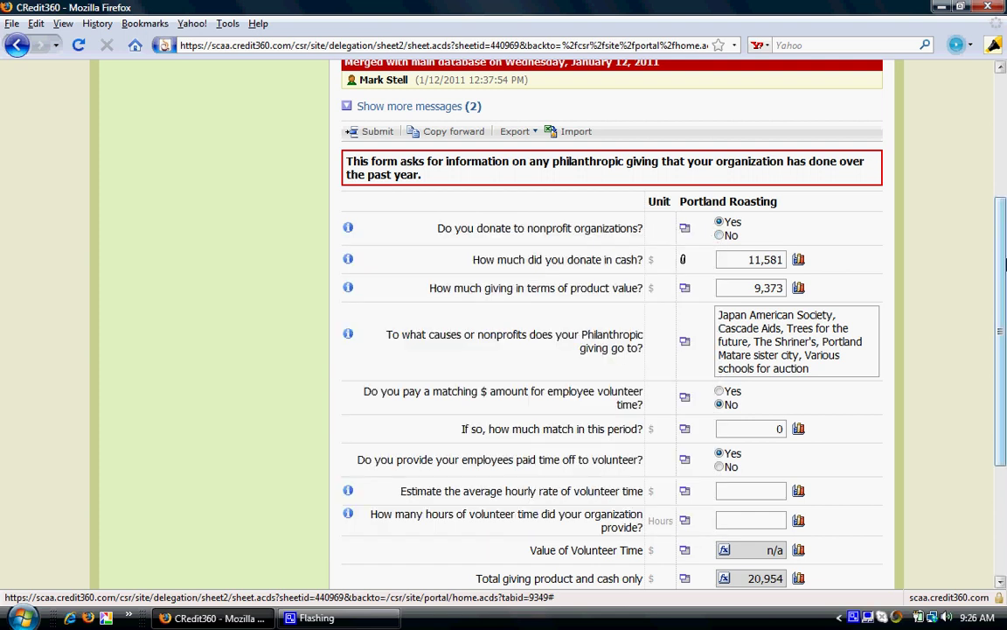
pyautogui.moveTo(1005, 265); pyautogui.dragTo(1006, 370)
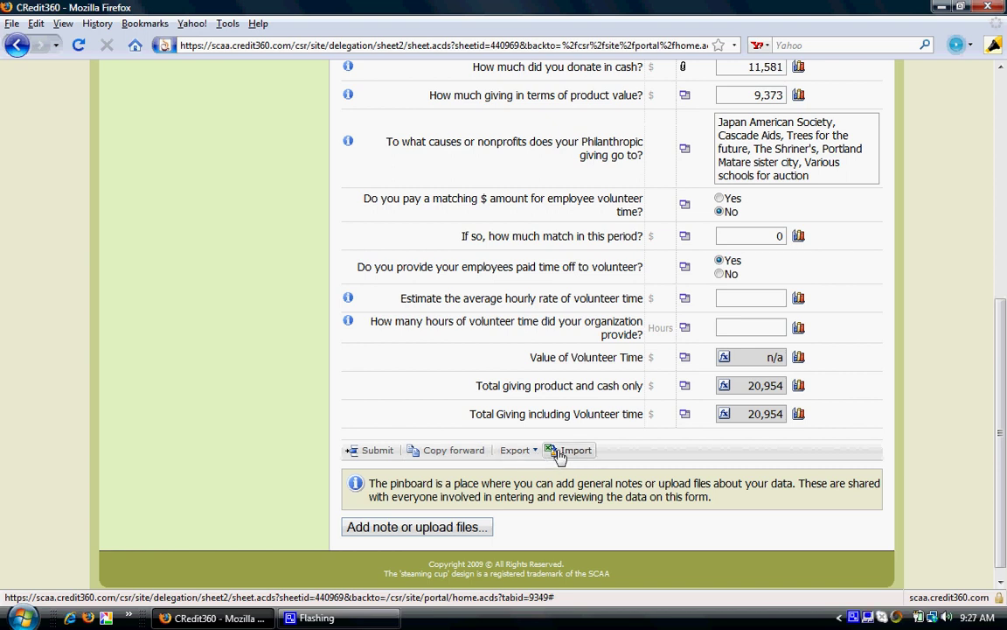
pyautogui.scroll(2, 1004, 315)
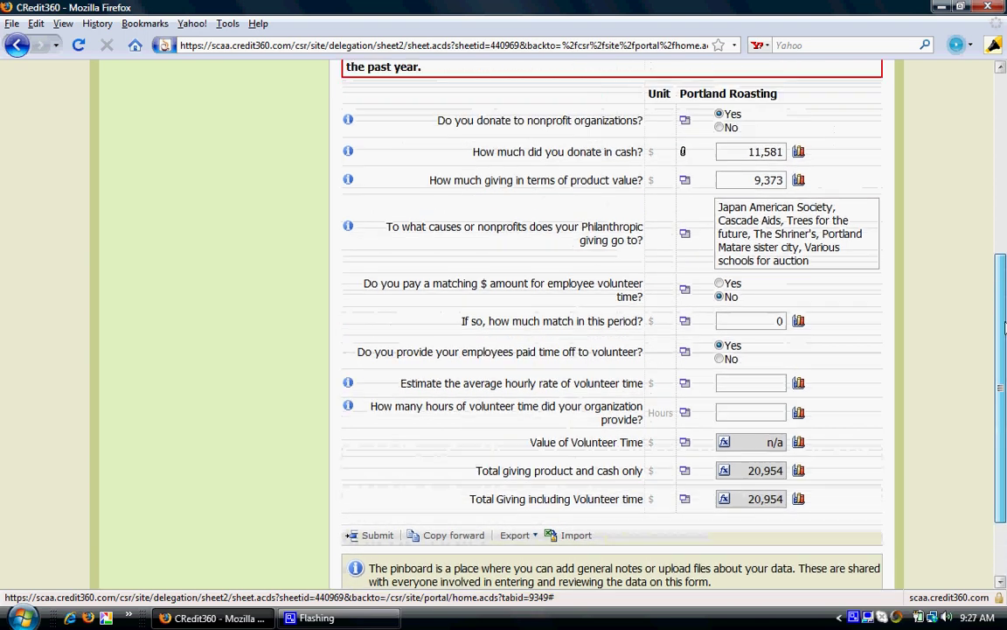
pyautogui.moveTo(1005, 316); pyautogui.dragTo(1005, 298)
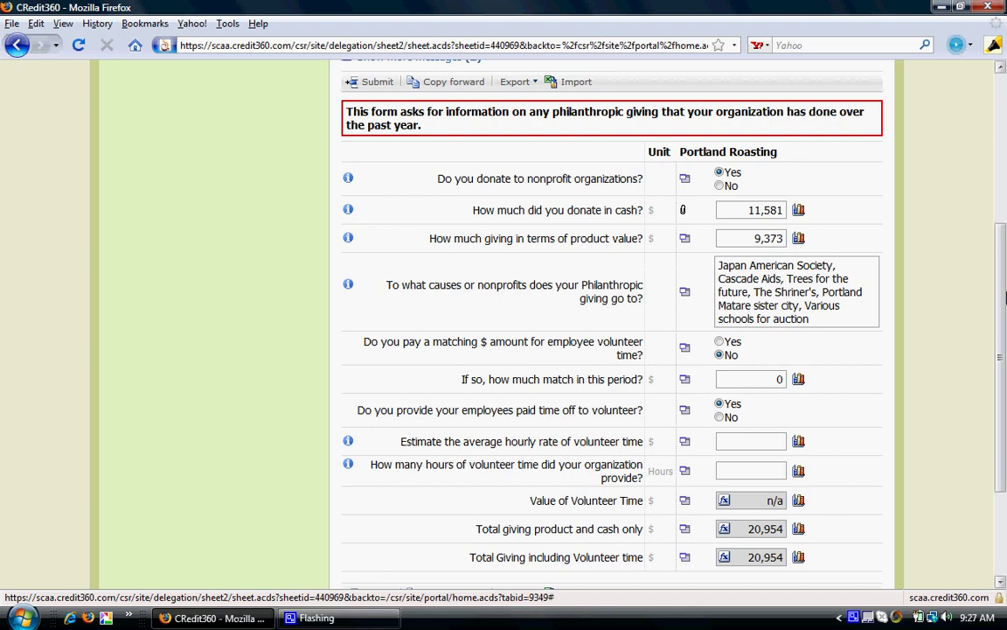
pyautogui.scroll(2, 1005, 298)
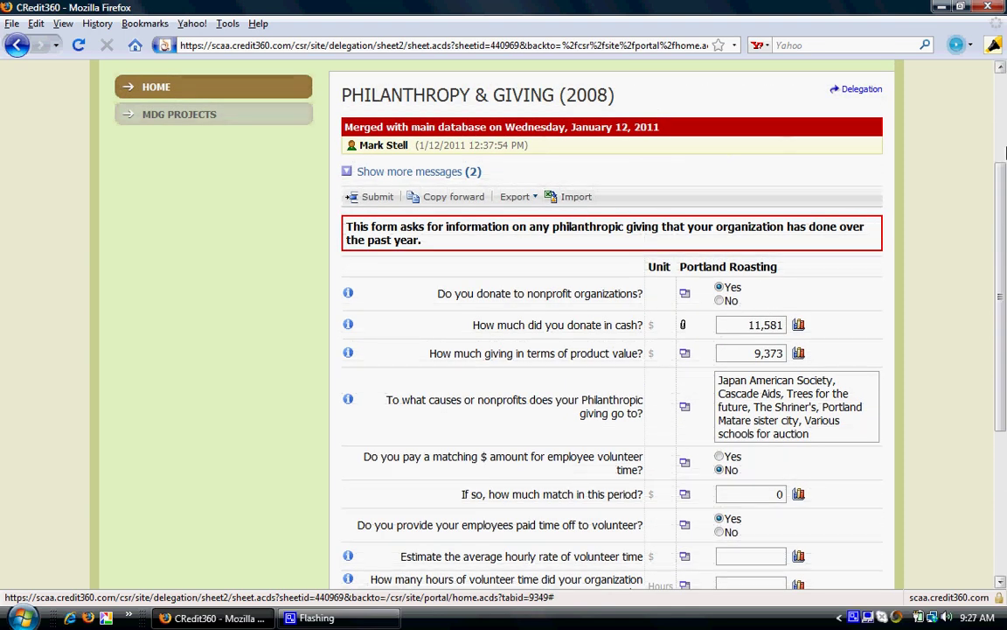
pyautogui.scroll(2, 1003, 157)
pyautogui.scroll(-8, 1003, 157)
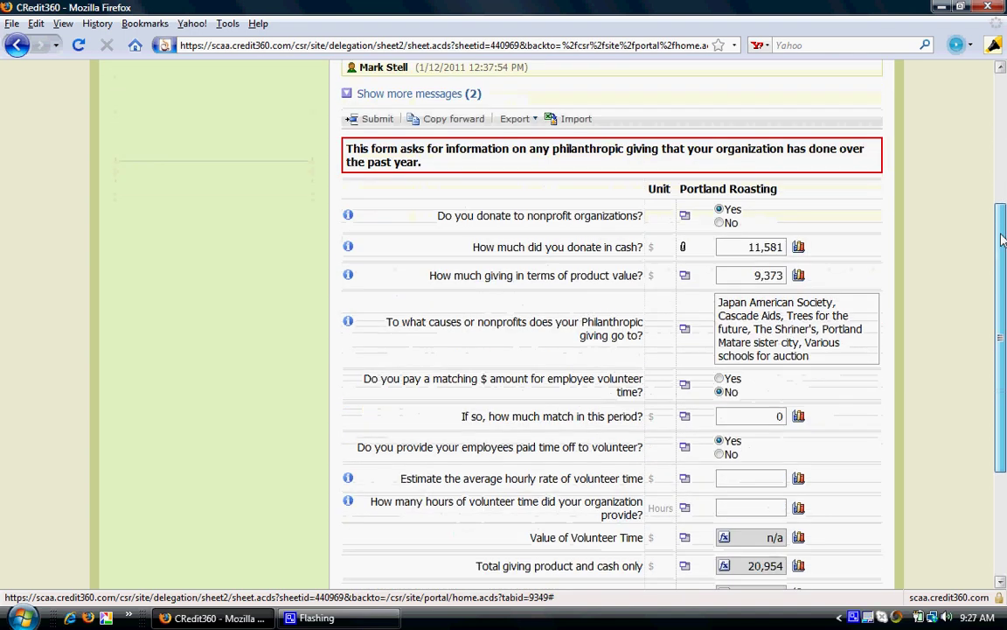
pyautogui.scroll(2, 1003, 218)
pyautogui.scroll(4, 1003, 219)
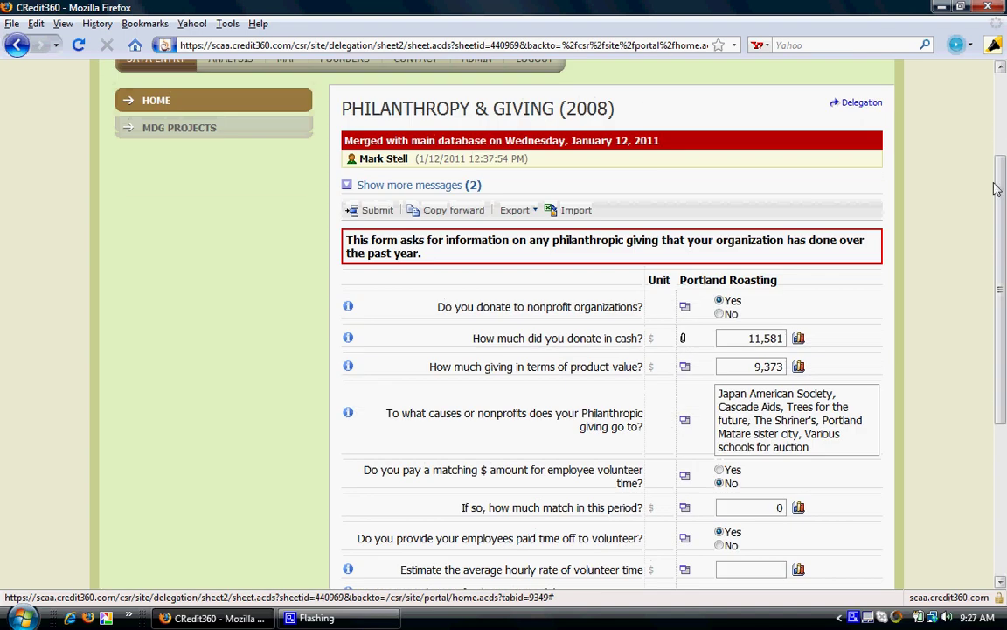